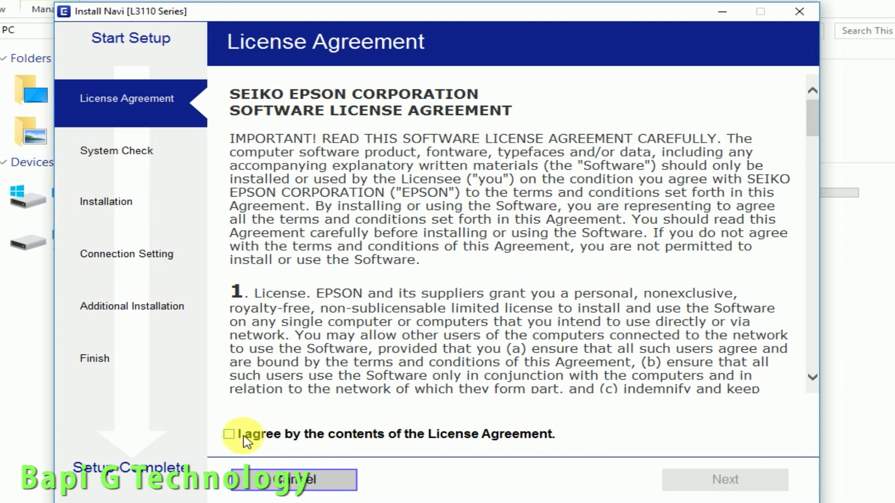
Accept the Epson license agreement and continue the setup with the option to install the latest version enabled.
left_click(229, 434)
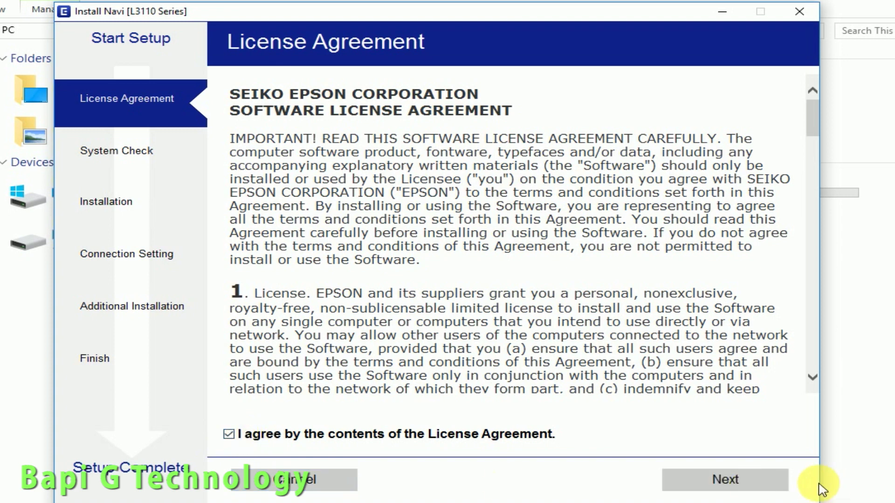
left_click(740, 485)
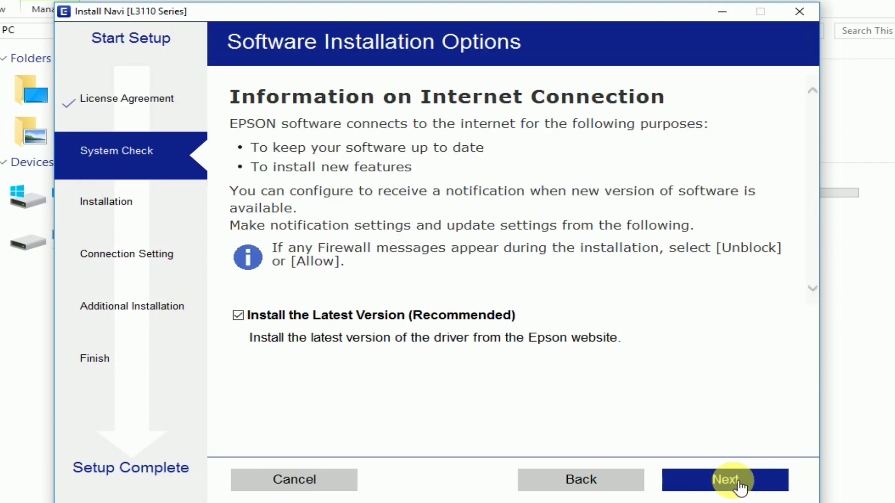
left_click(739, 485)
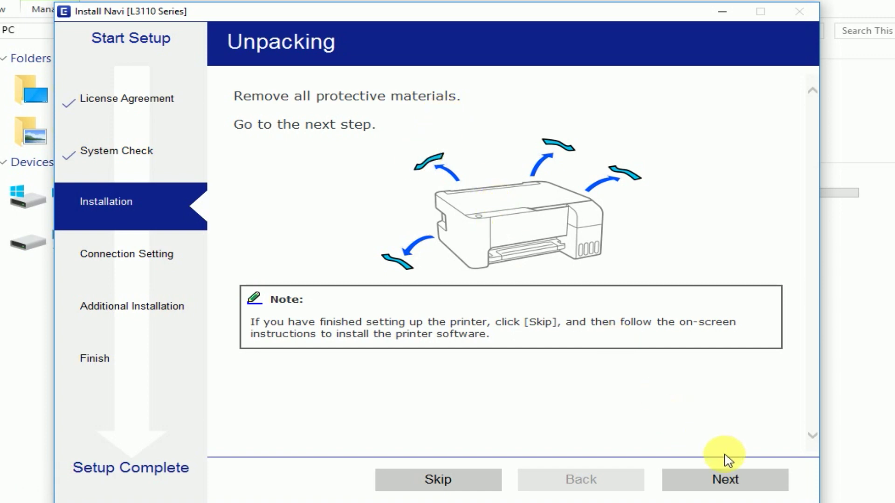
Advance through the unpacking and ink-filling instructions to continue with the printer's installation and connection setup.
left_click(733, 487)
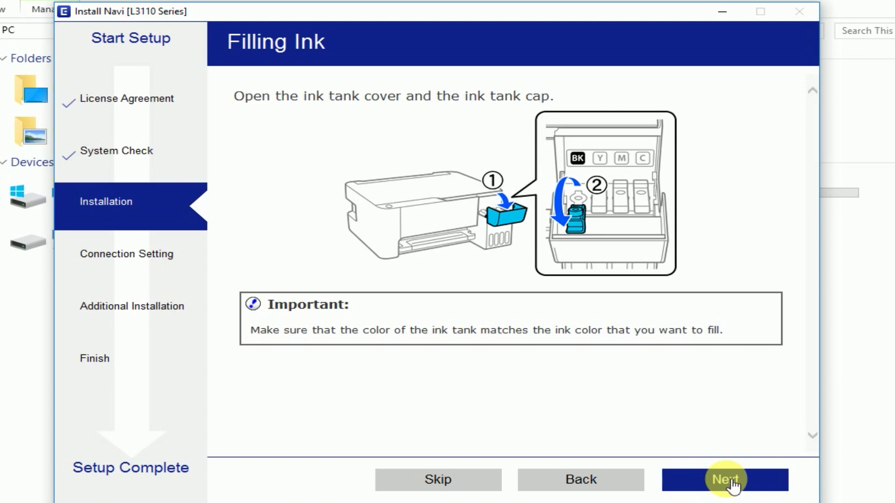
left_click(730, 485)
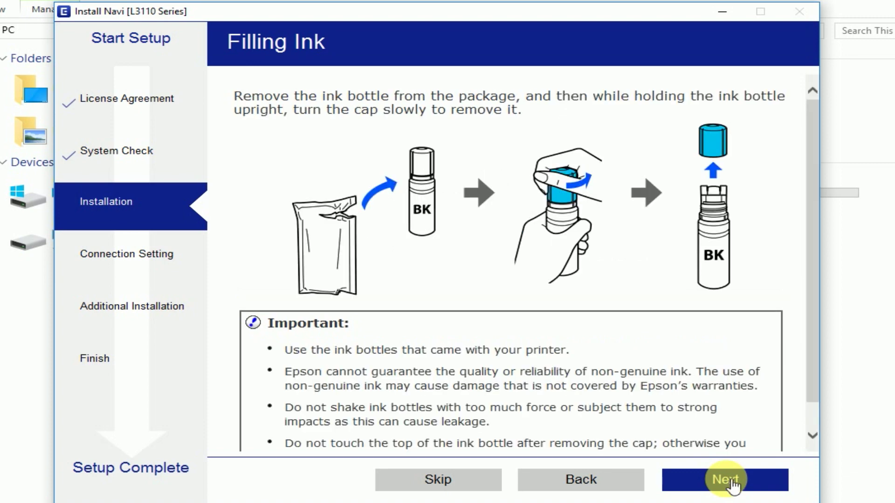
left_click(730, 482)
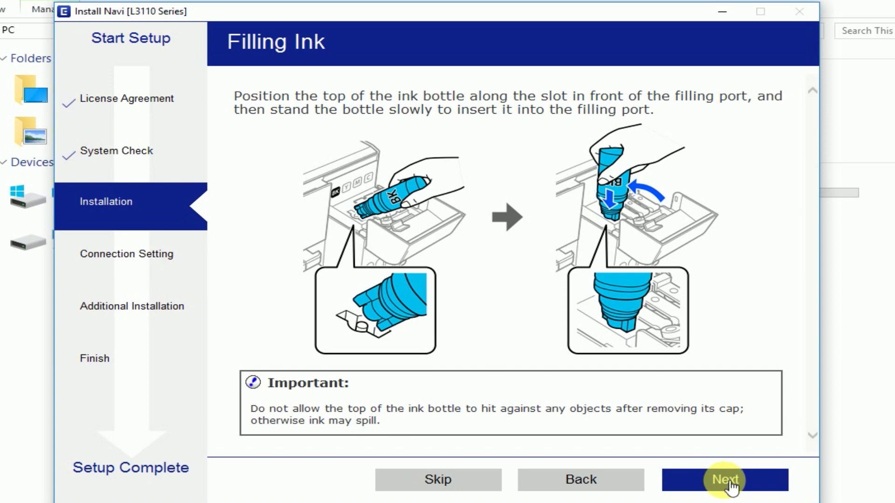
left_click(730, 484)
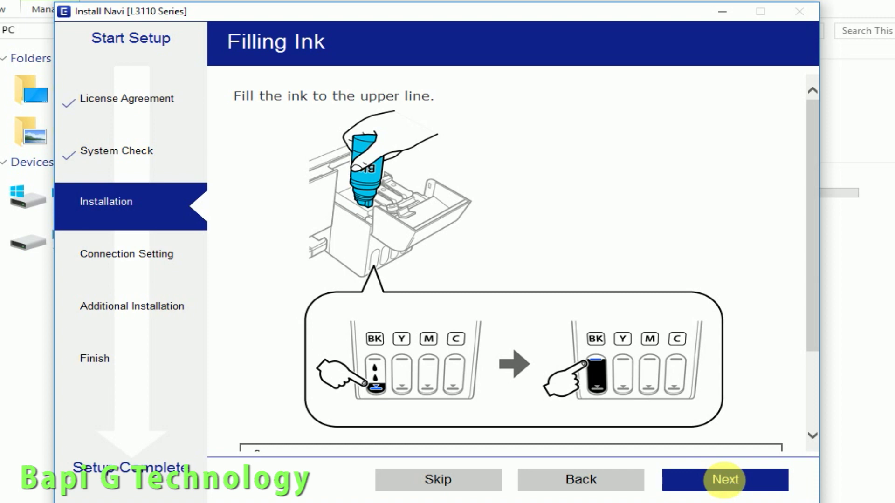
left_click(731, 486)
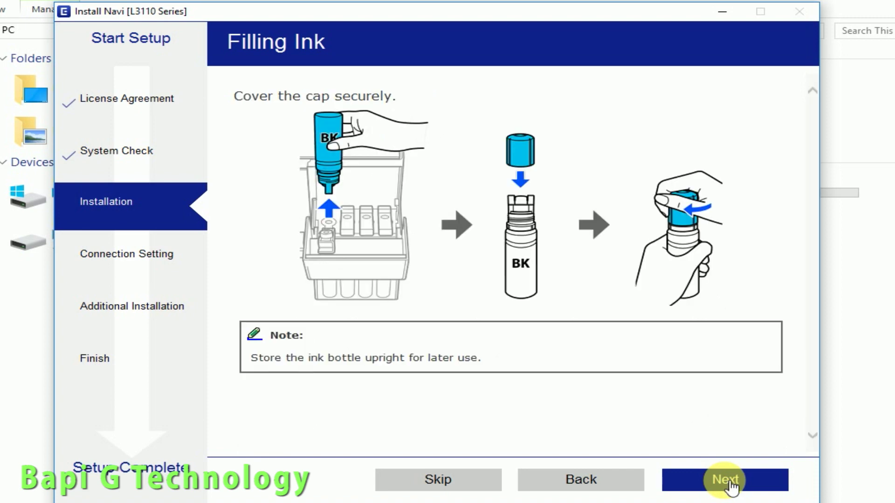
left_click(733, 486)
left_click(739, 491)
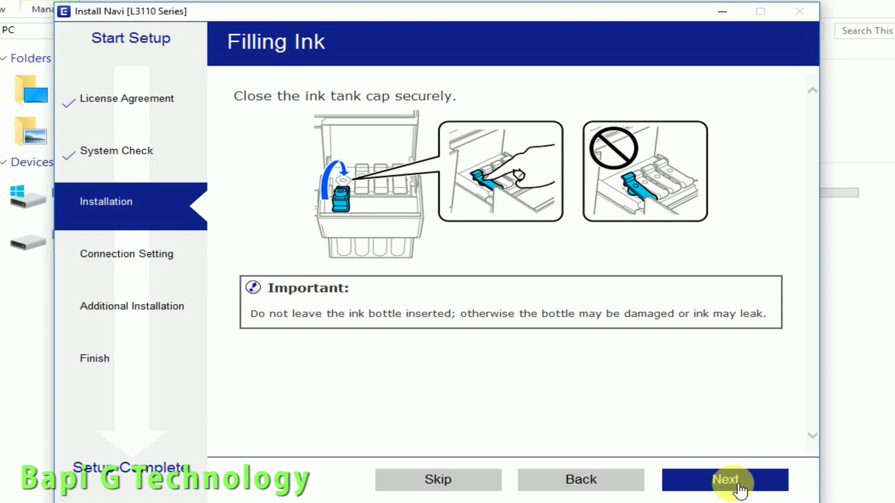
left_click(739, 490)
left_click(738, 486)
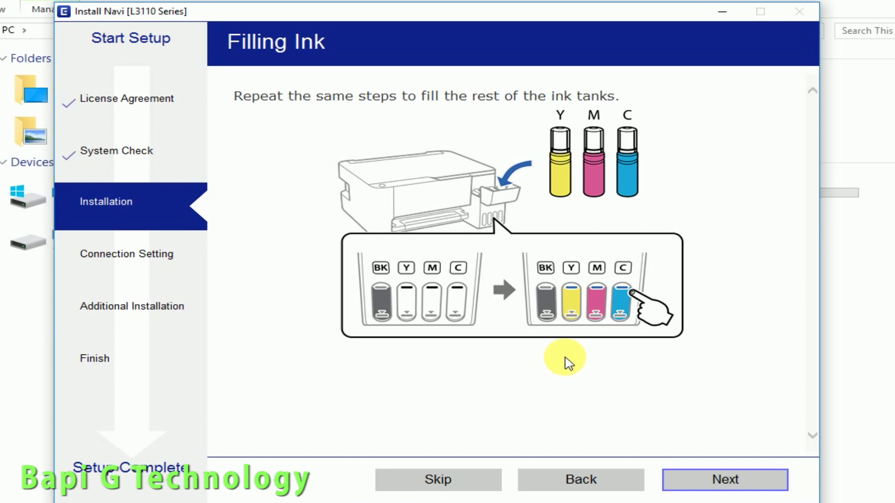
left_click(723, 484)
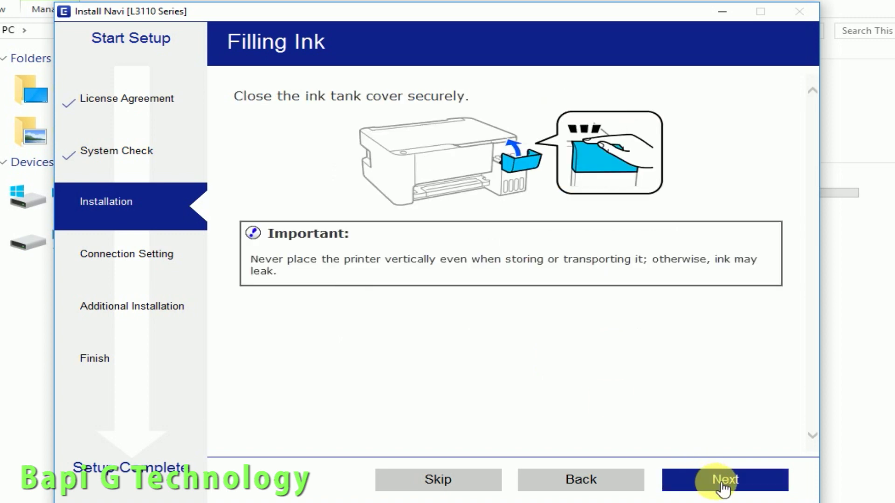
left_click(725, 486)
left_click(736, 485)
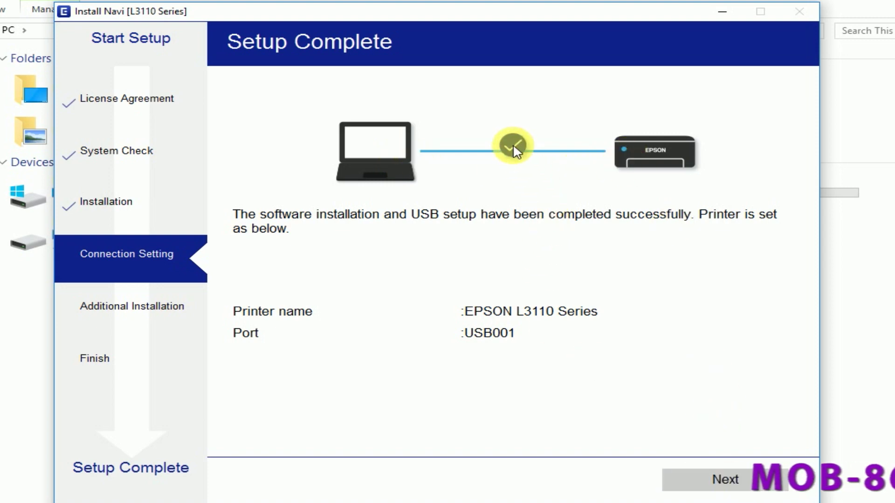
Print a test page from the connection setup and continue to the additional software installation.
left_click(726, 484)
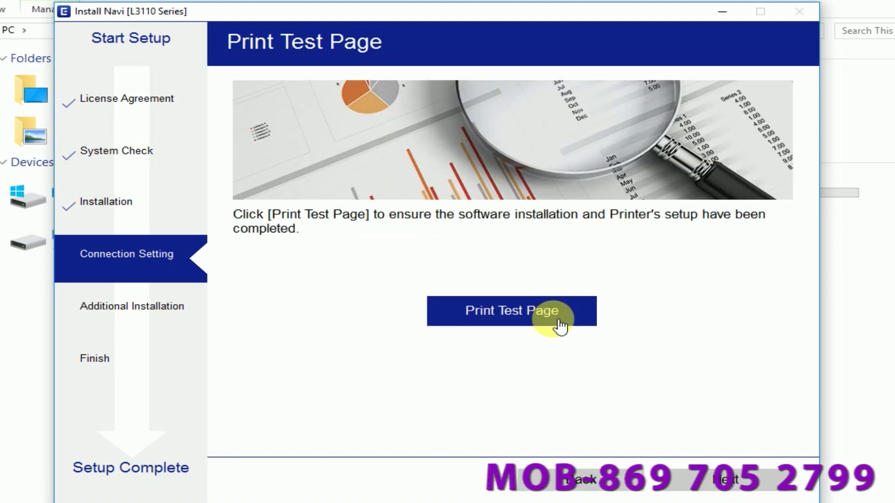
left_click(531, 321)
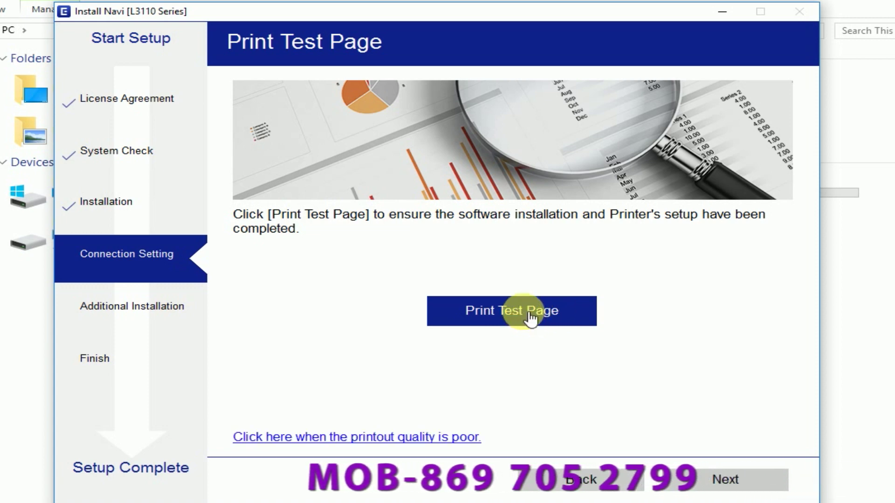
left_click(738, 488)
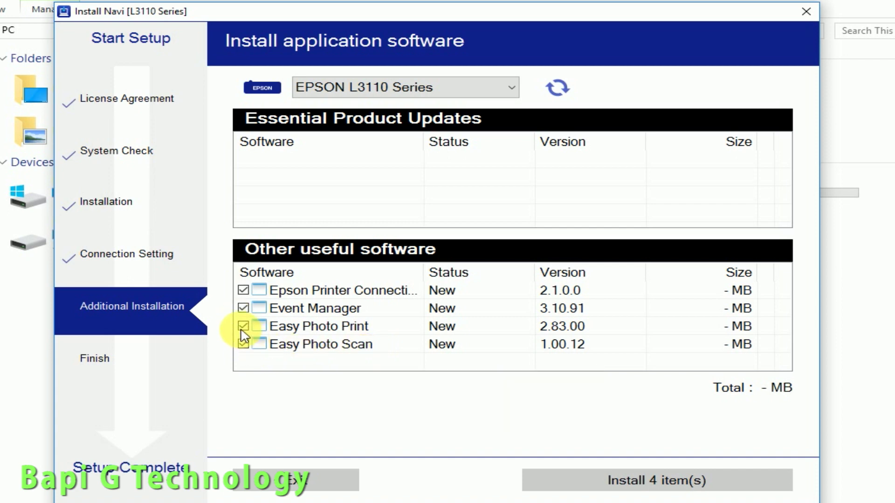
left_click(243, 308)
left_click(243, 290)
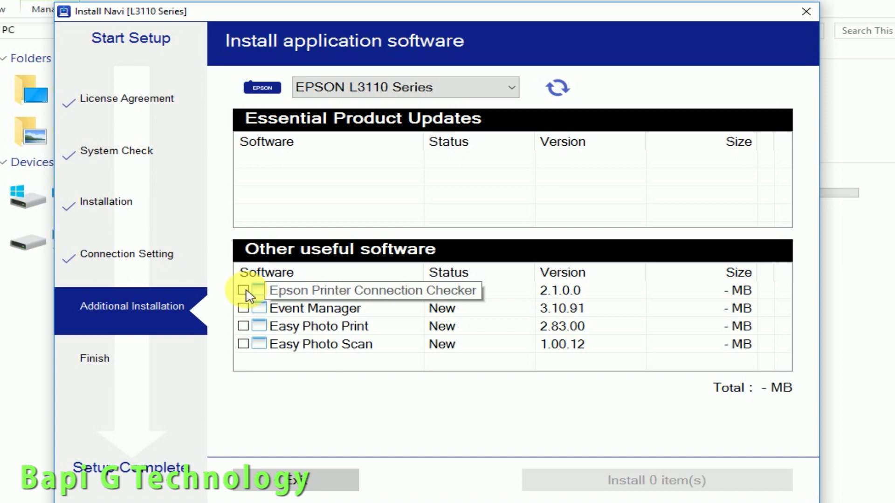
left_click(244, 291)
left_click(243, 309)
left_click(243, 327)
left_click(243, 344)
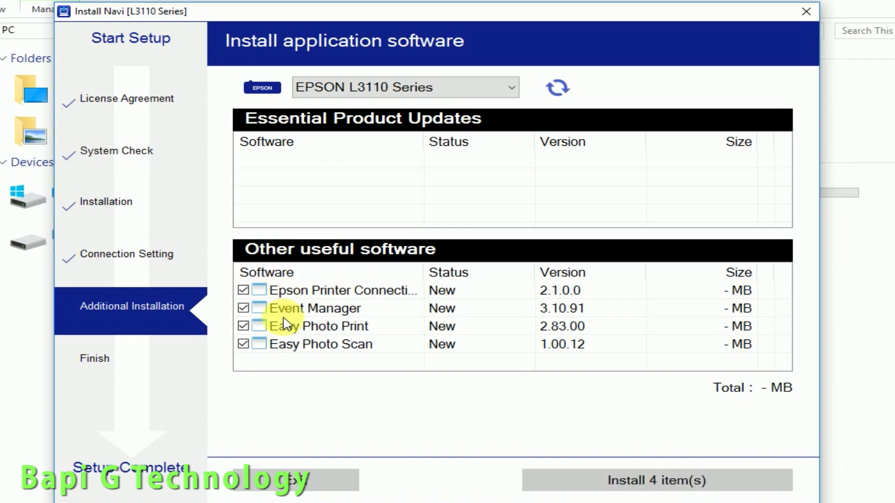
Start installing the four selected Epson applications and agree to their license agreement, keeping English as the language.
mouse_move(356, 320)
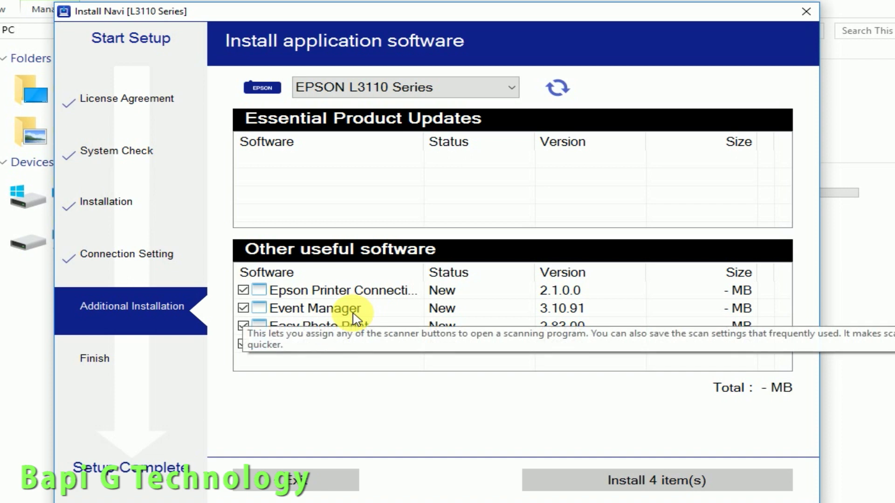
left_click(671, 488)
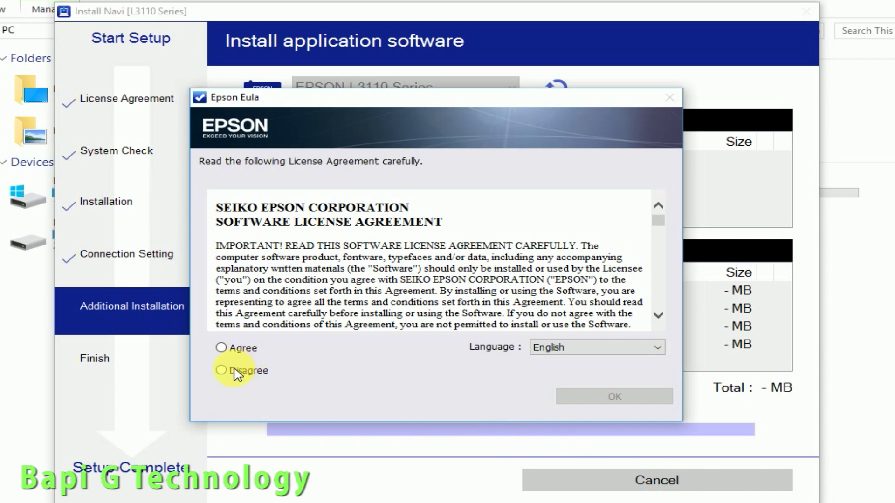
left_click(222, 347)
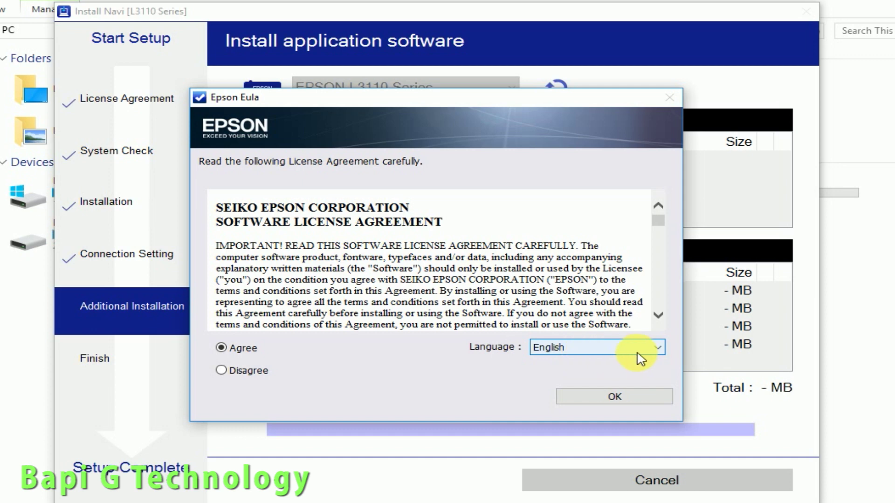
left_click(658, 351)
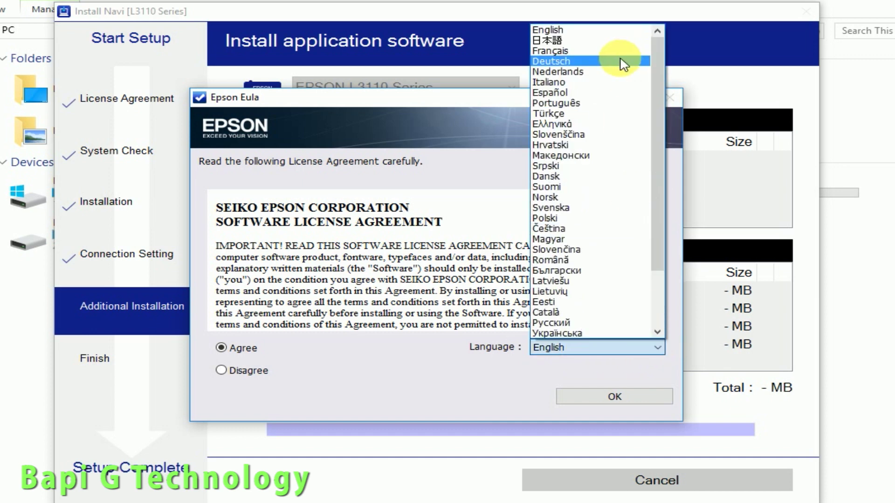
left_click(557, 353)
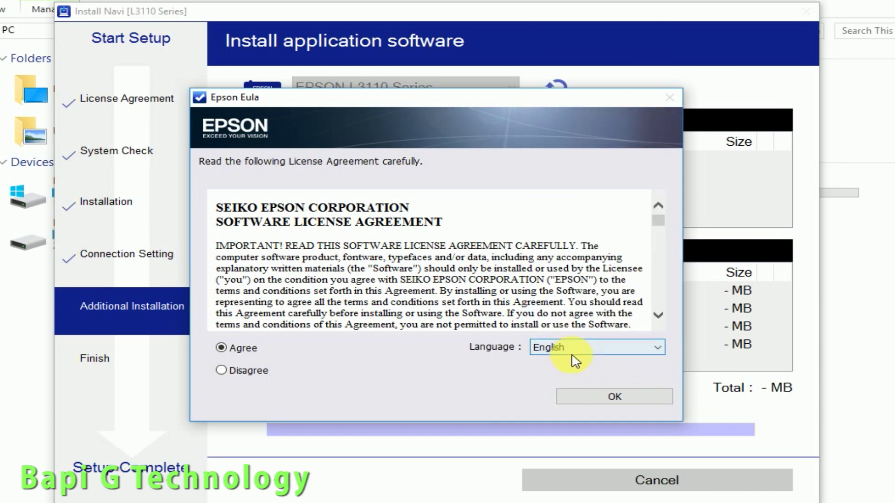
left_click(624, 400)
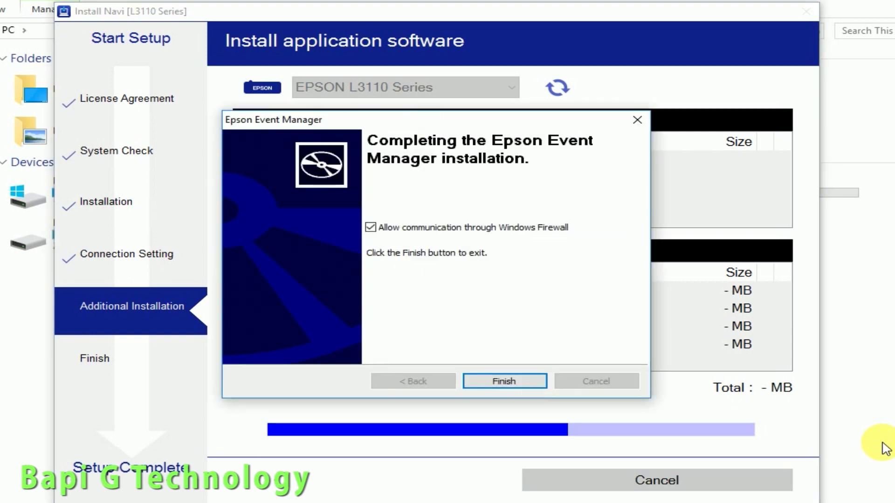
Finish the Epson Event Manager installation with communication through Windows Firewall allowed, and dismiss the remaining installer messages.
left_click(510, 383)
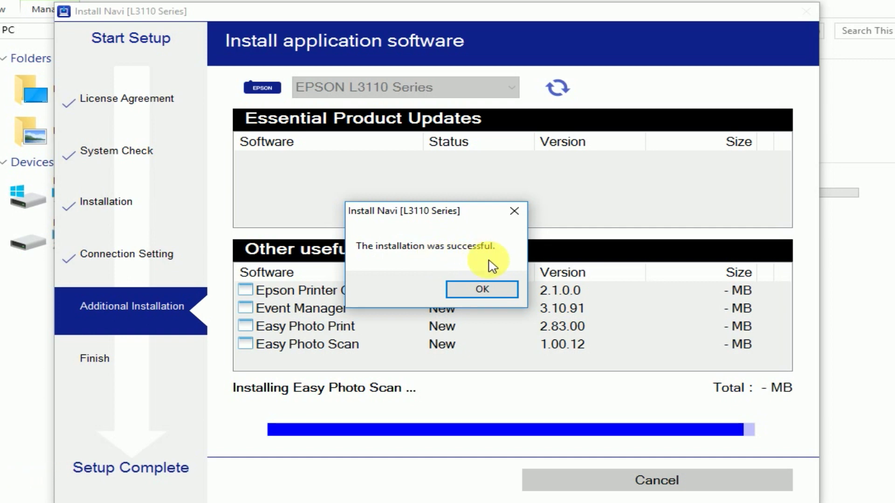
left_click(494, 295)
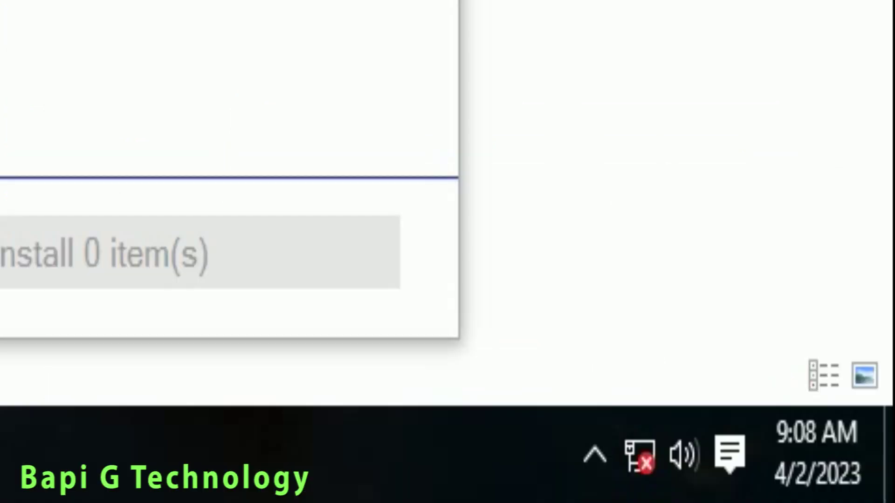
mouse_move(636, 465)
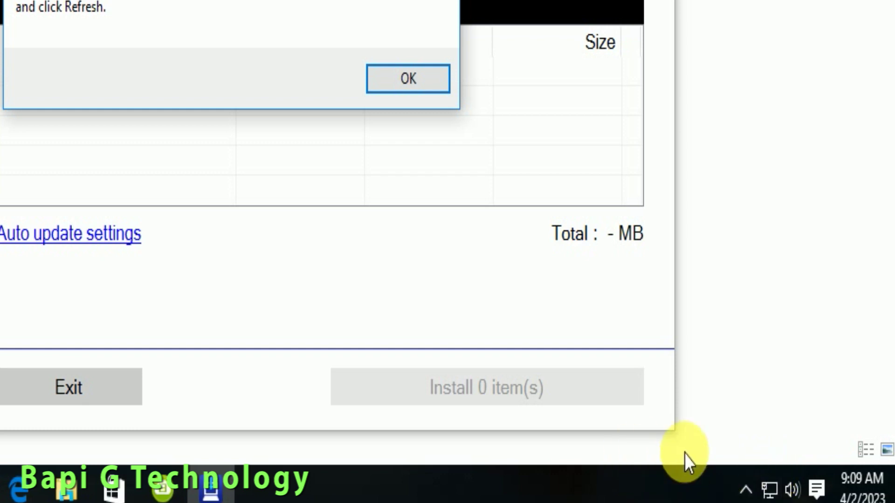
mouse_move(768, 489)
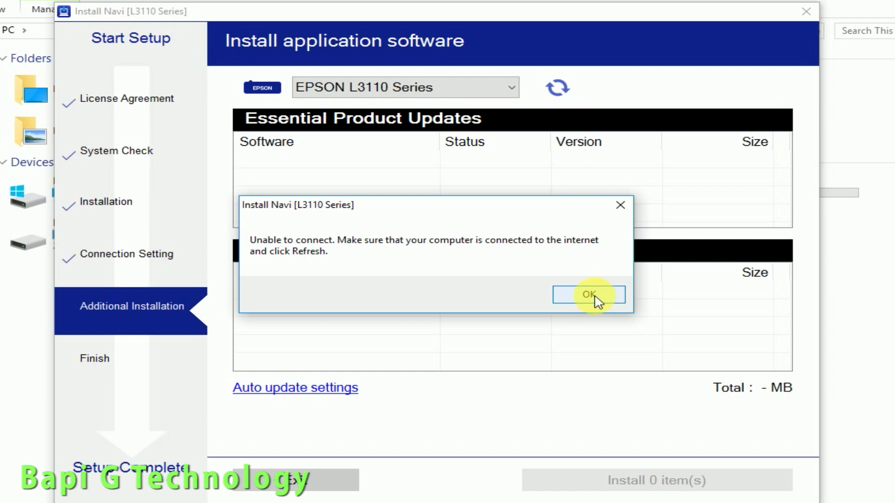
left_click(598, 300)
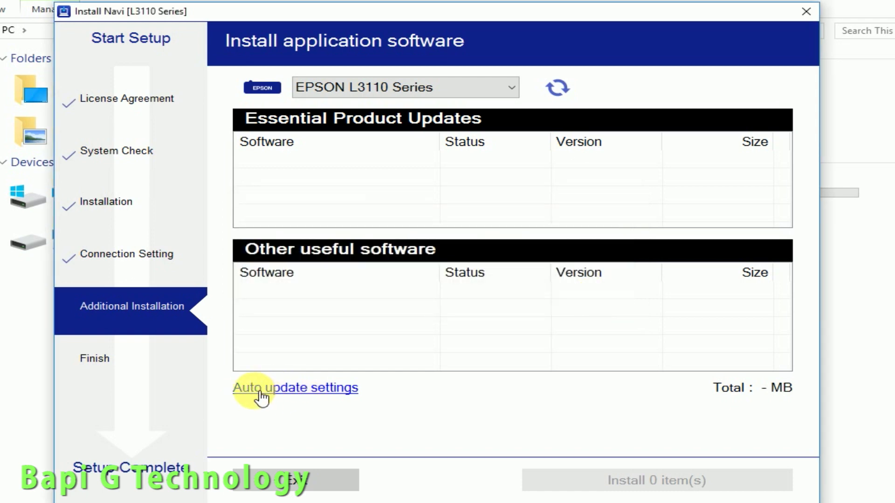
Set the automatic update check interval for the EPSON L3110 Series to 2 months and refresh the software list.
left_click(311, 389)
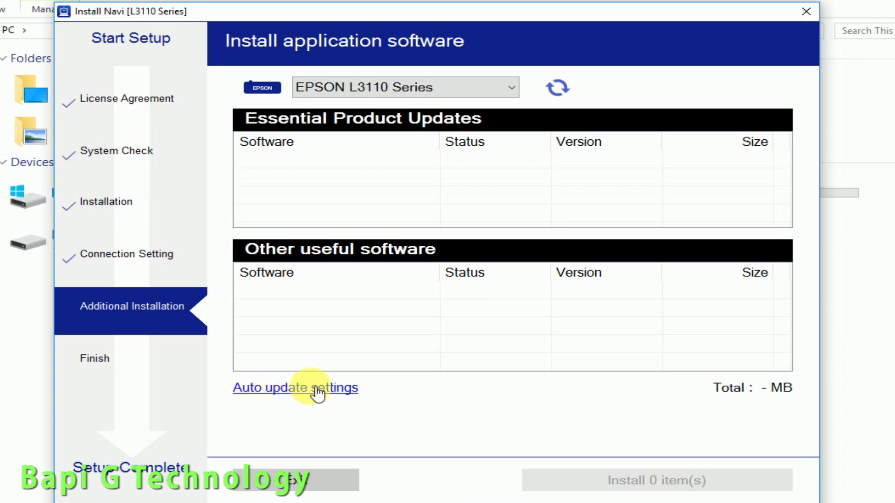
left_click(186, 252)
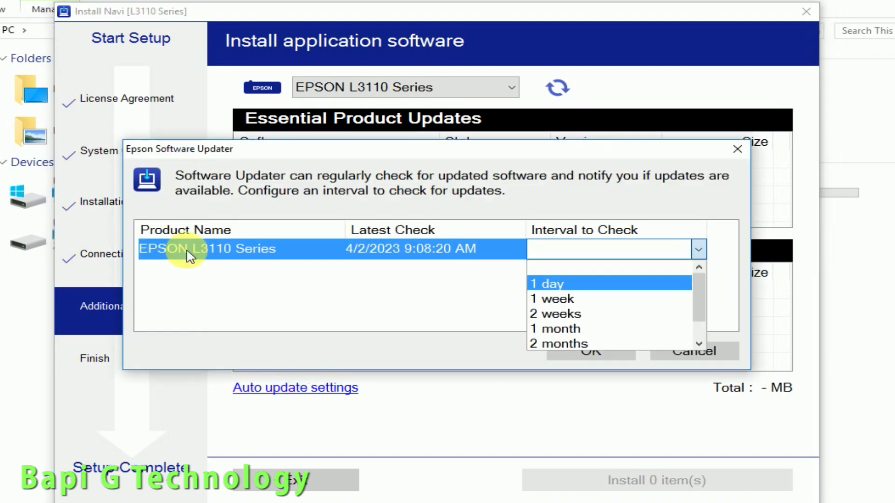
left_click(186, 268)
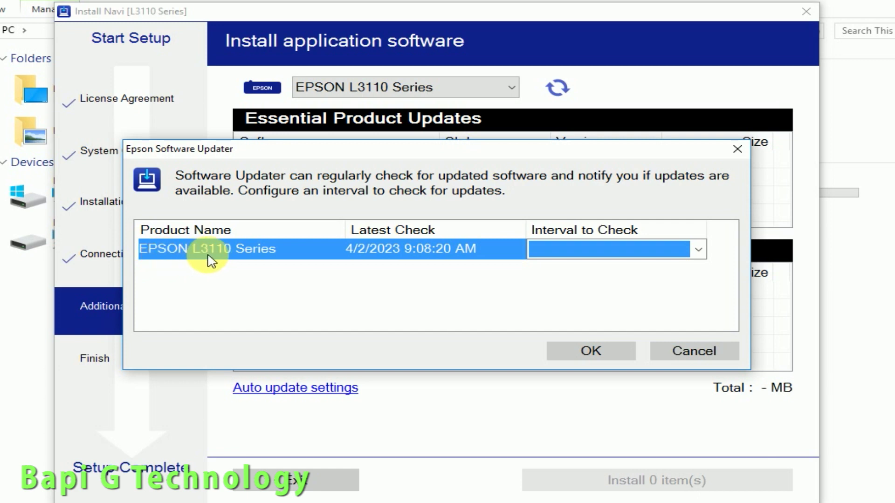
key("alt+Down")
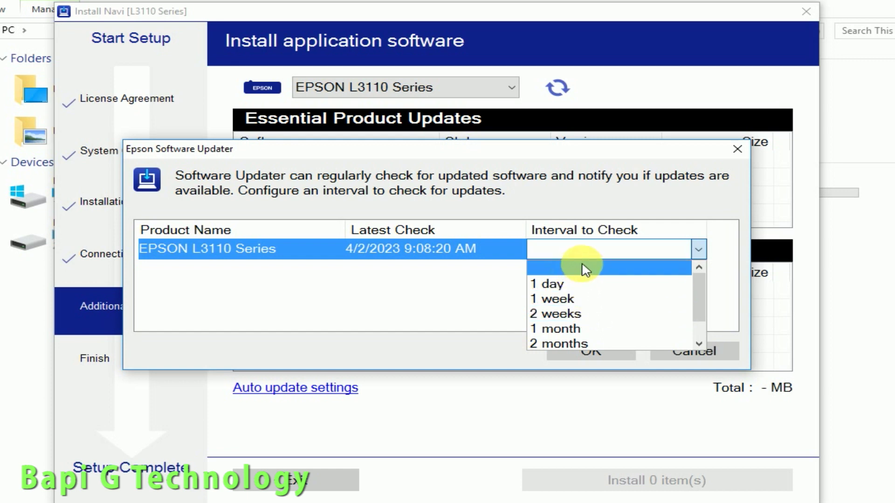
left_click(592, 344)
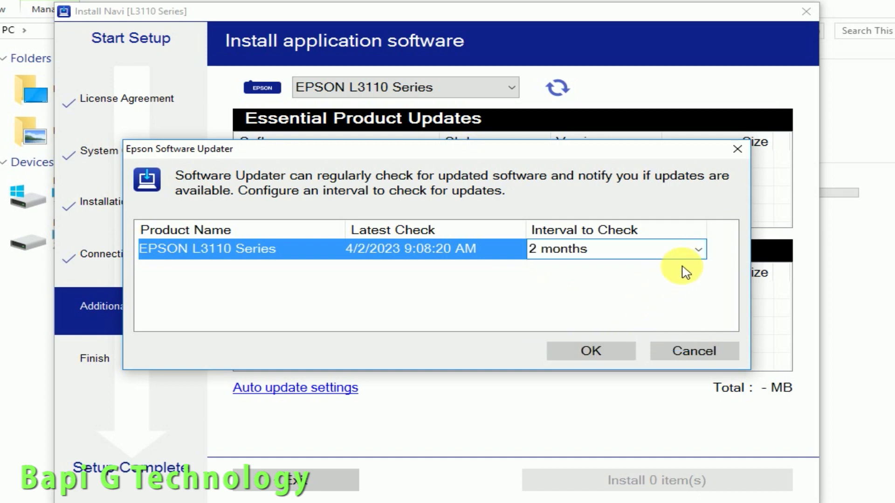
left_click(591, 351)
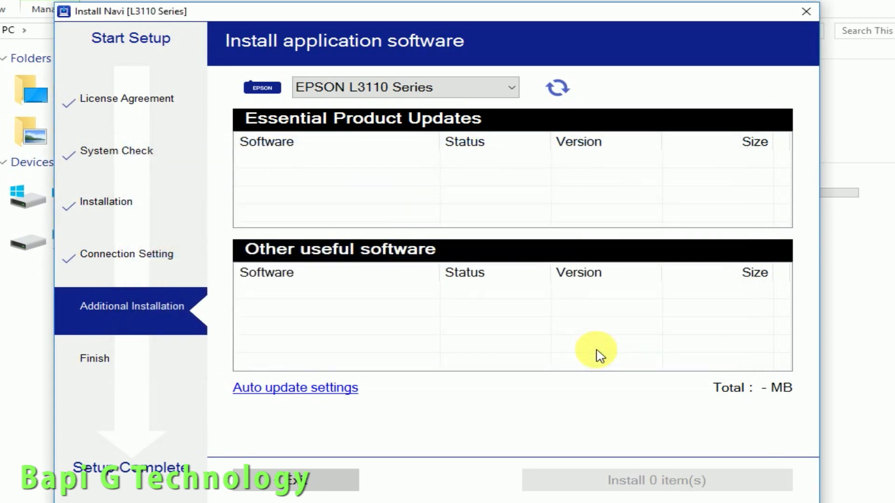
left_click(564, 90)
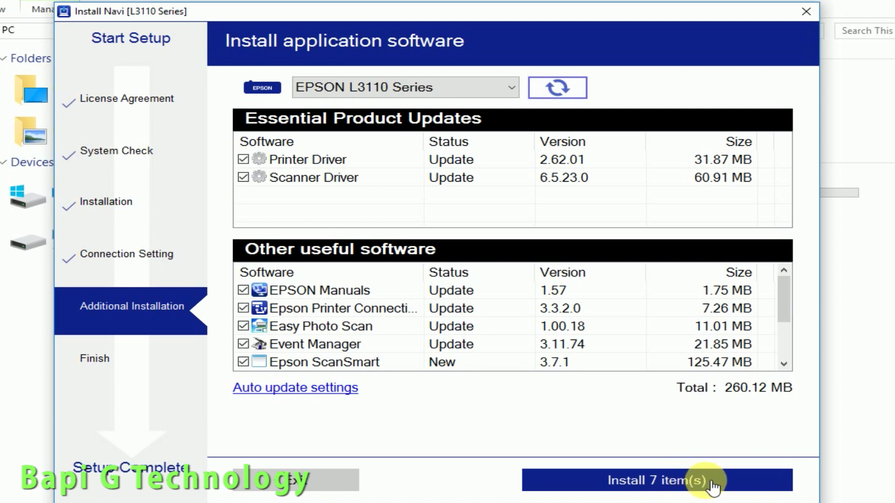
Install the seven selected printer driver, scanner driver and Epson software items for the EPSON L3110 Series and acknowledge the completion message.
left_click(696, 489)
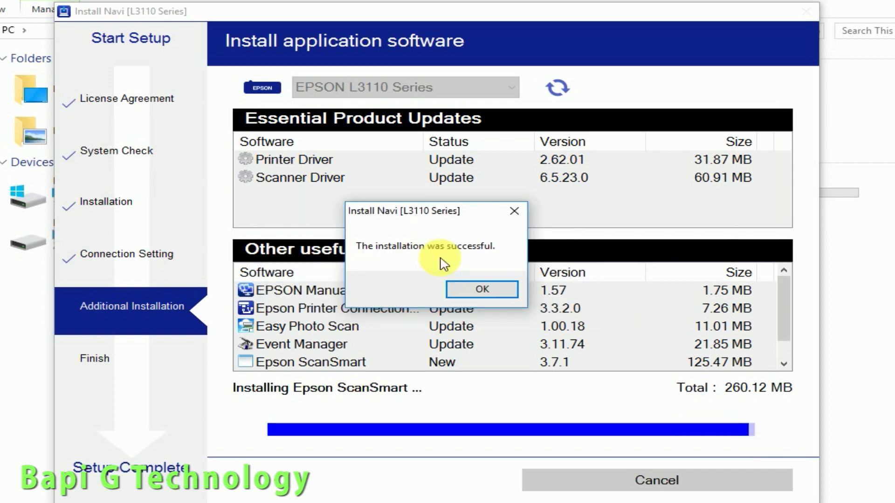
left_click(483, 290)
left_click(485, 289)
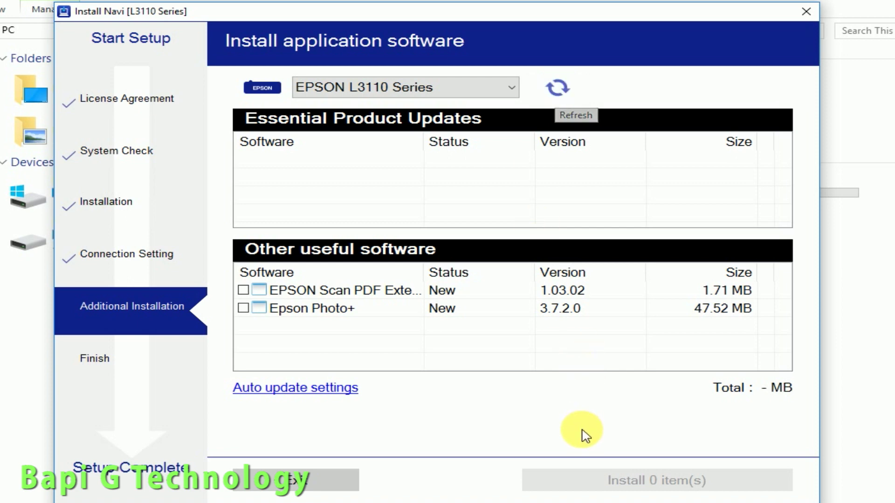
Select the EPSON Scan PDF extension and Epson Photo+ for installation, install both, and acknowledge the completion message.
left_click(244, 290)
left_click(244, 309)
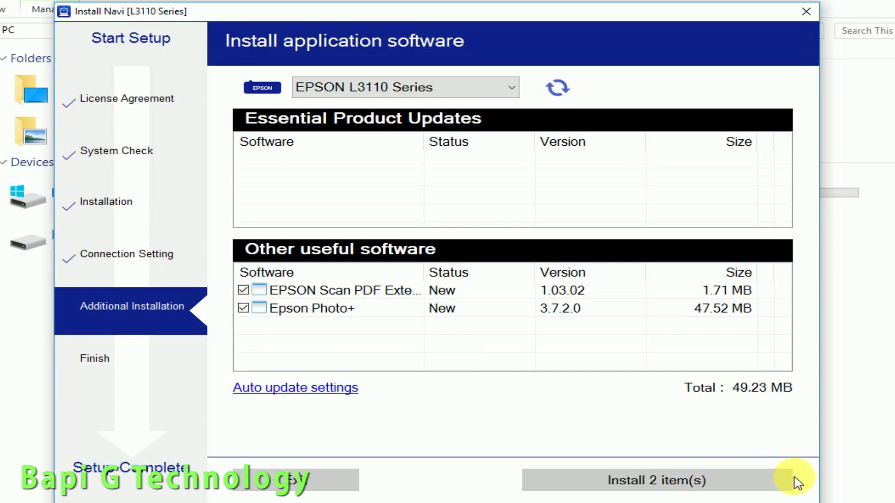
left_click(678, 485)
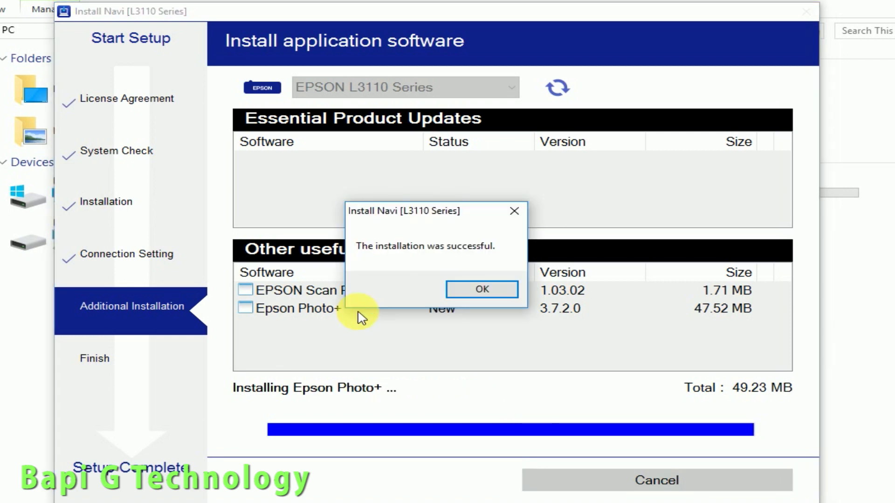
left_click(488, 291)
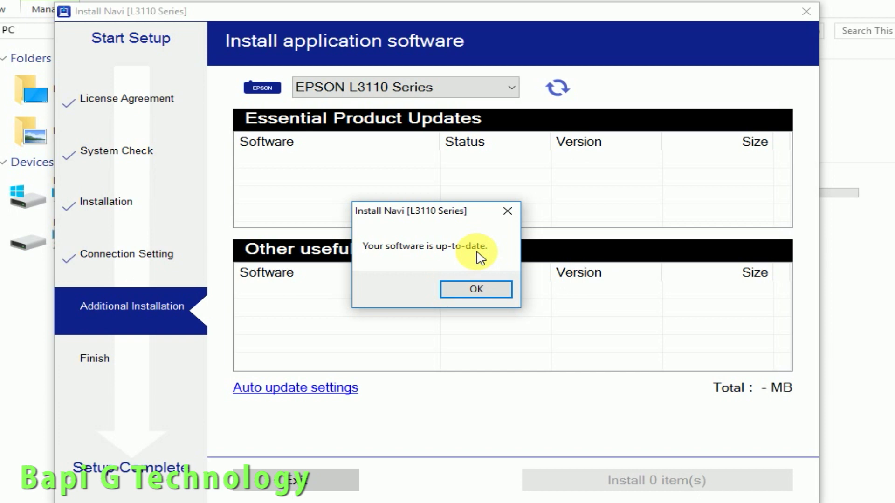
Dismiss the software update message, leave the additional installation, and finish the L3110 Series setup.
left_click(476, 290)
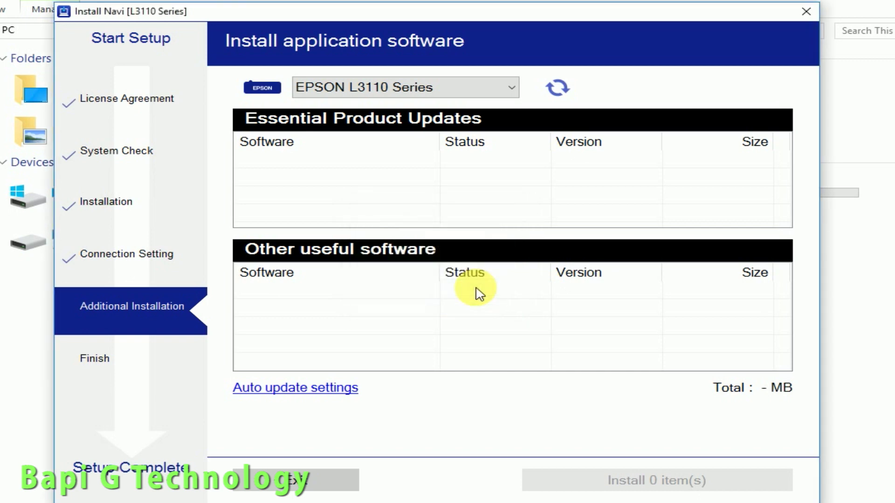
left_click(293, 482)
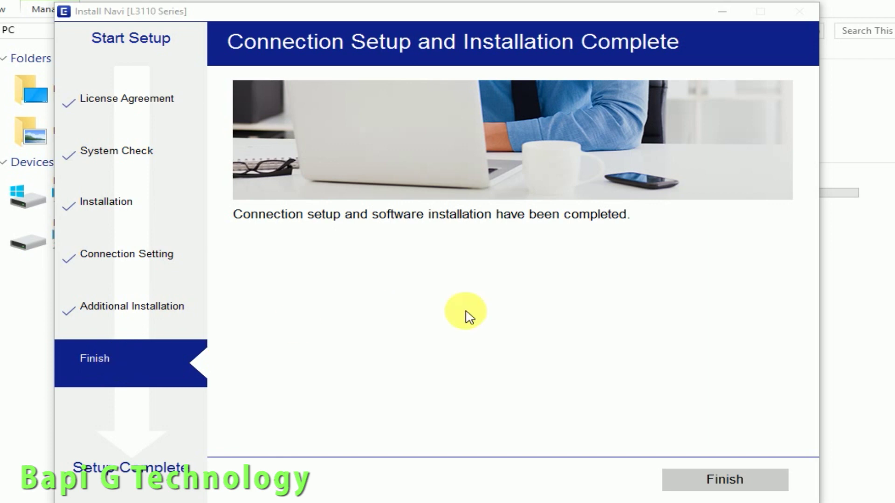
left_click(753, 489)
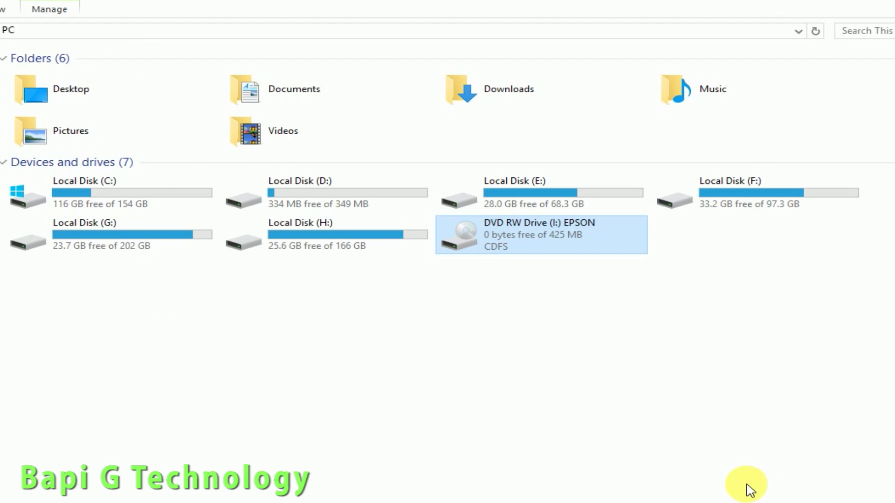